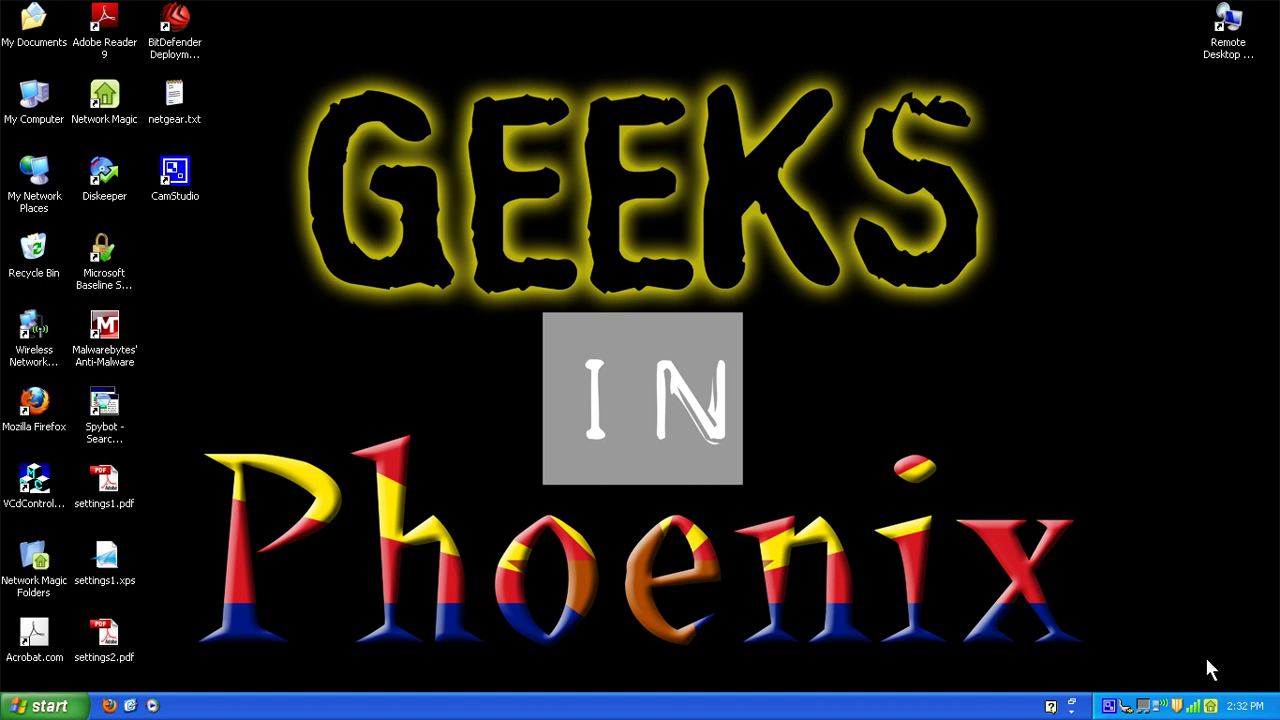
right_click(1161, 700)
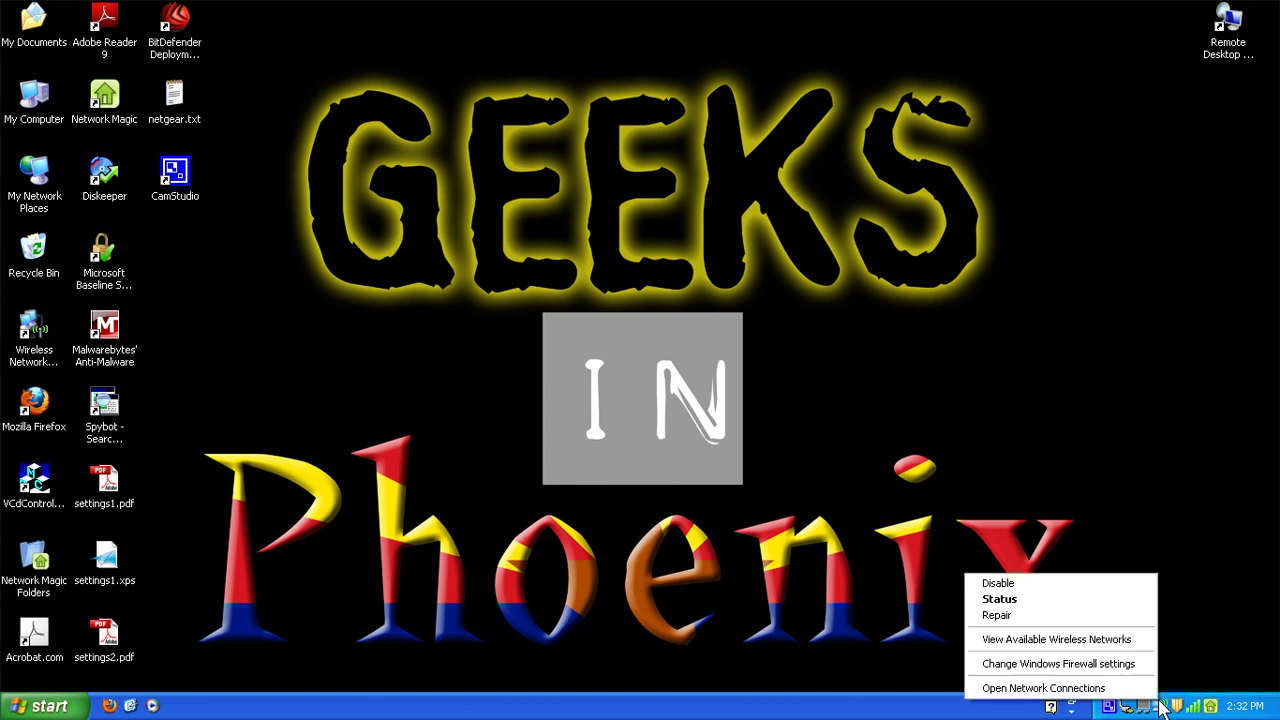
left_click(1058, 688)
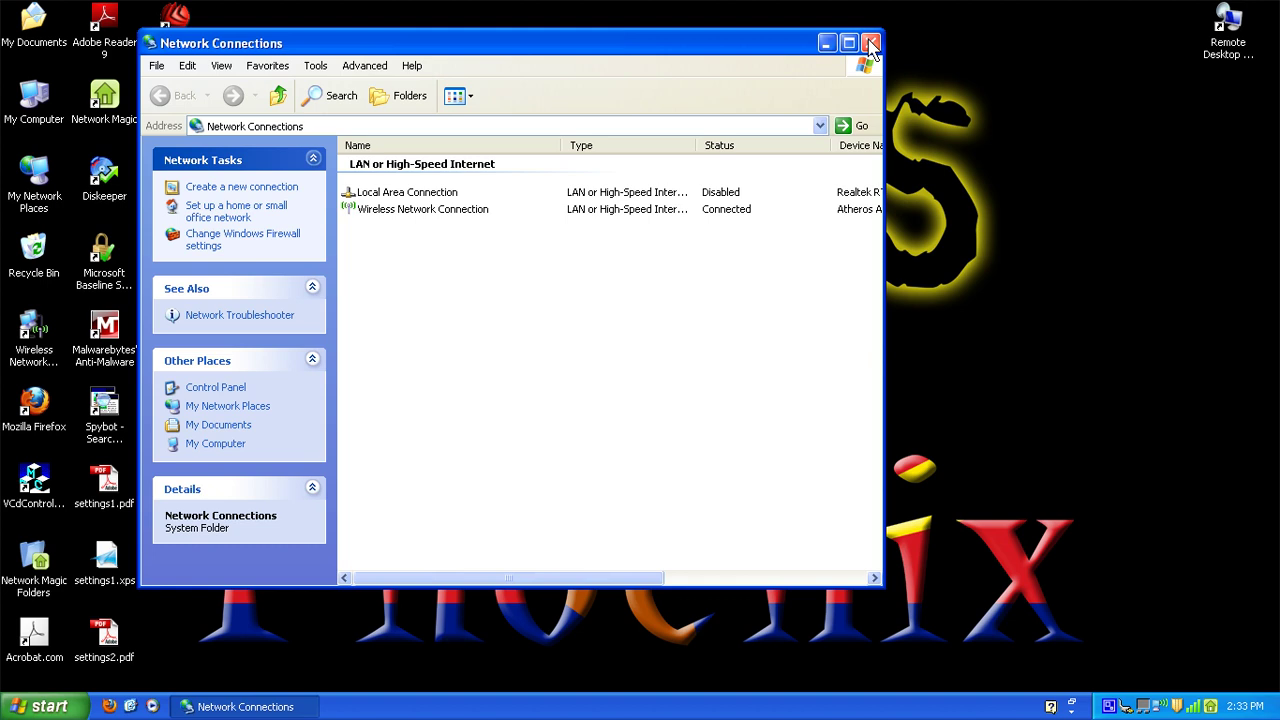
key("alt+F4")
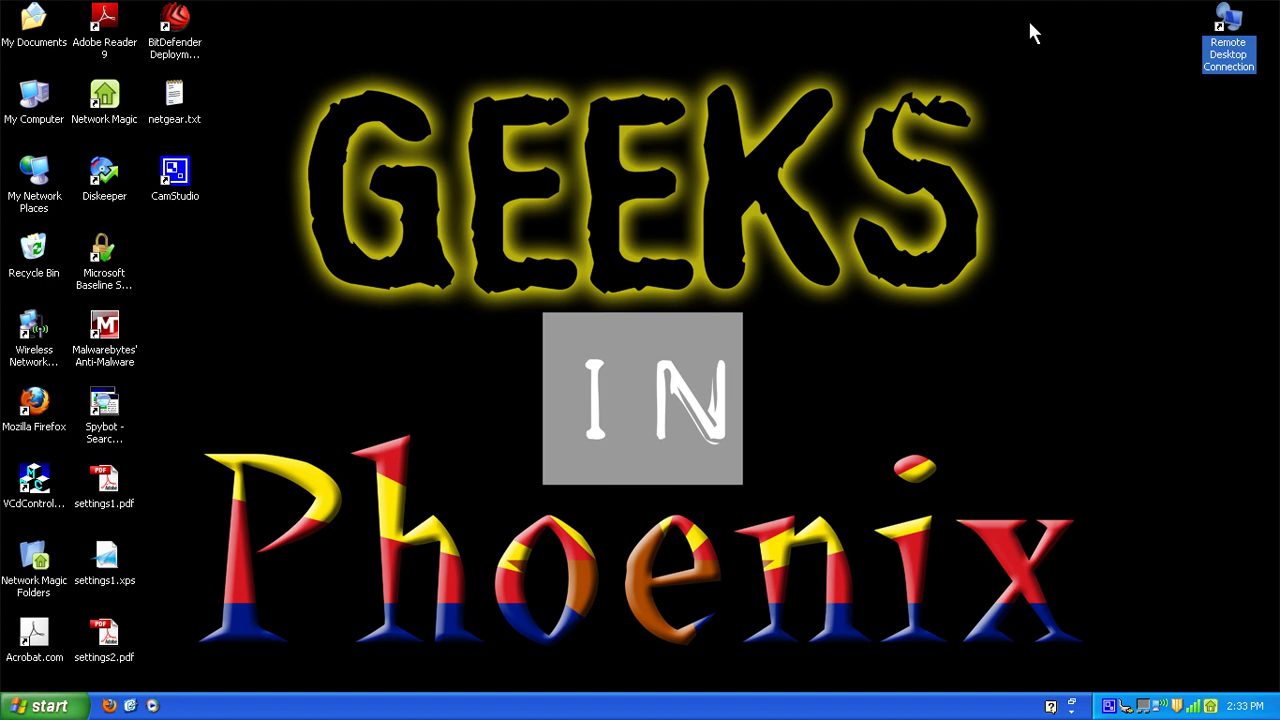
Step: Launch Remote Desktop Connection from the desktop shortcut and expand its full options for Quadcor1
left_click(1232, 30)
double_click(1232, 30)
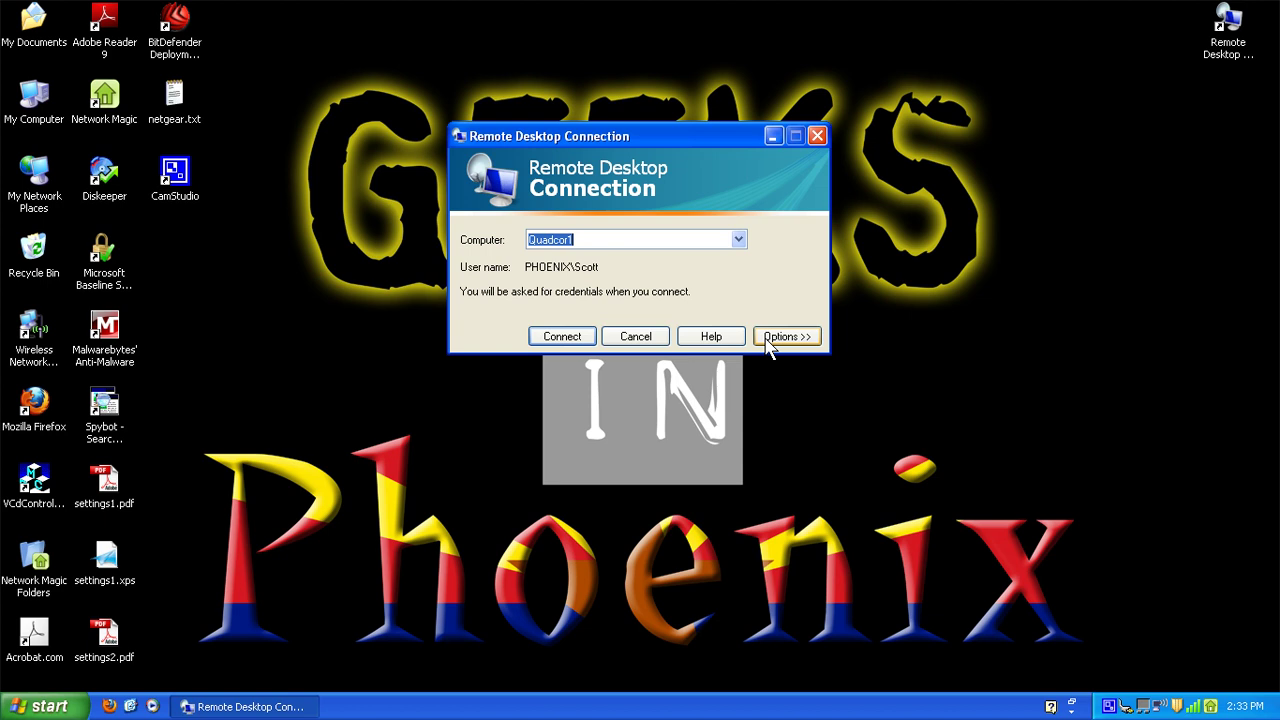
left_click(808, 337)
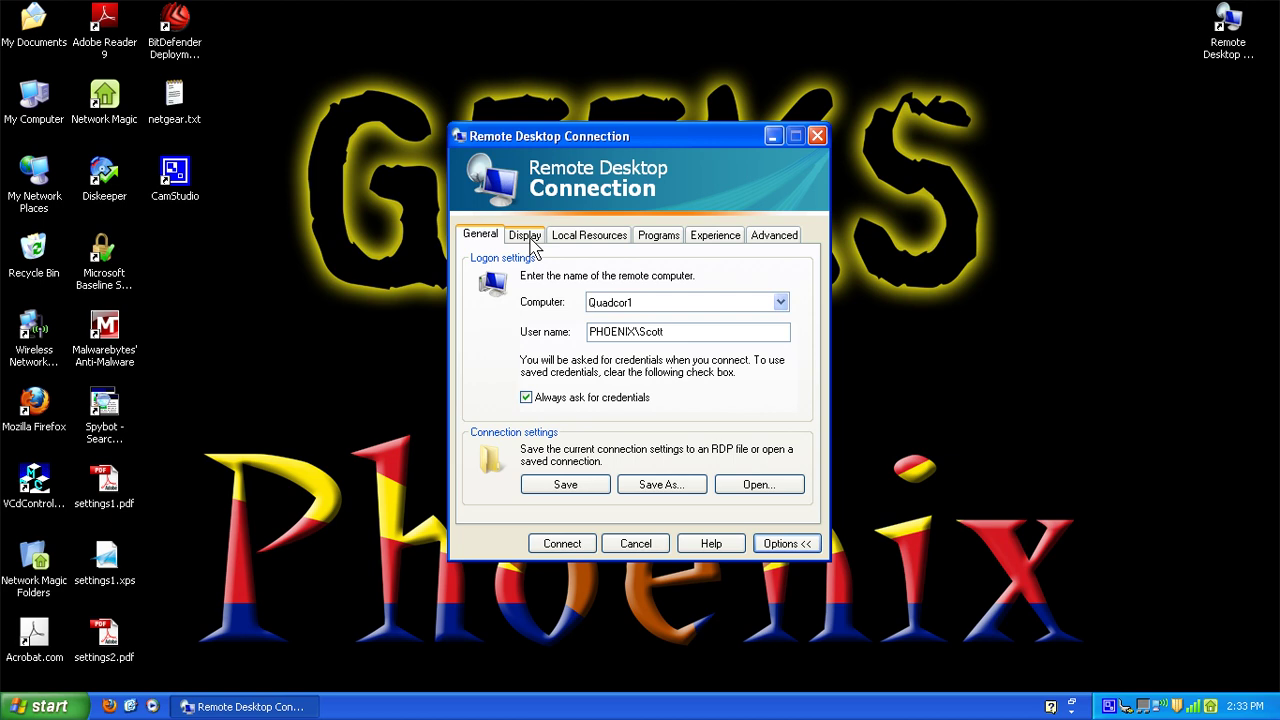
left_click(532, 240)
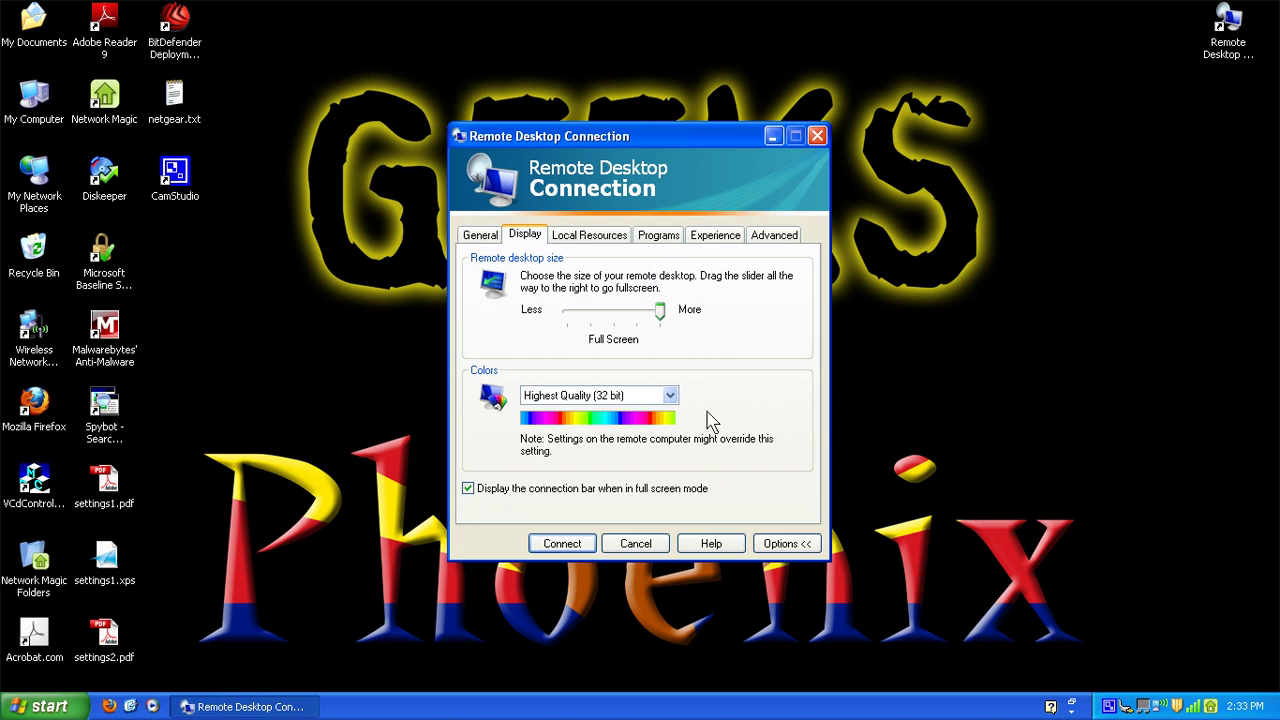
left_click(586, 240)
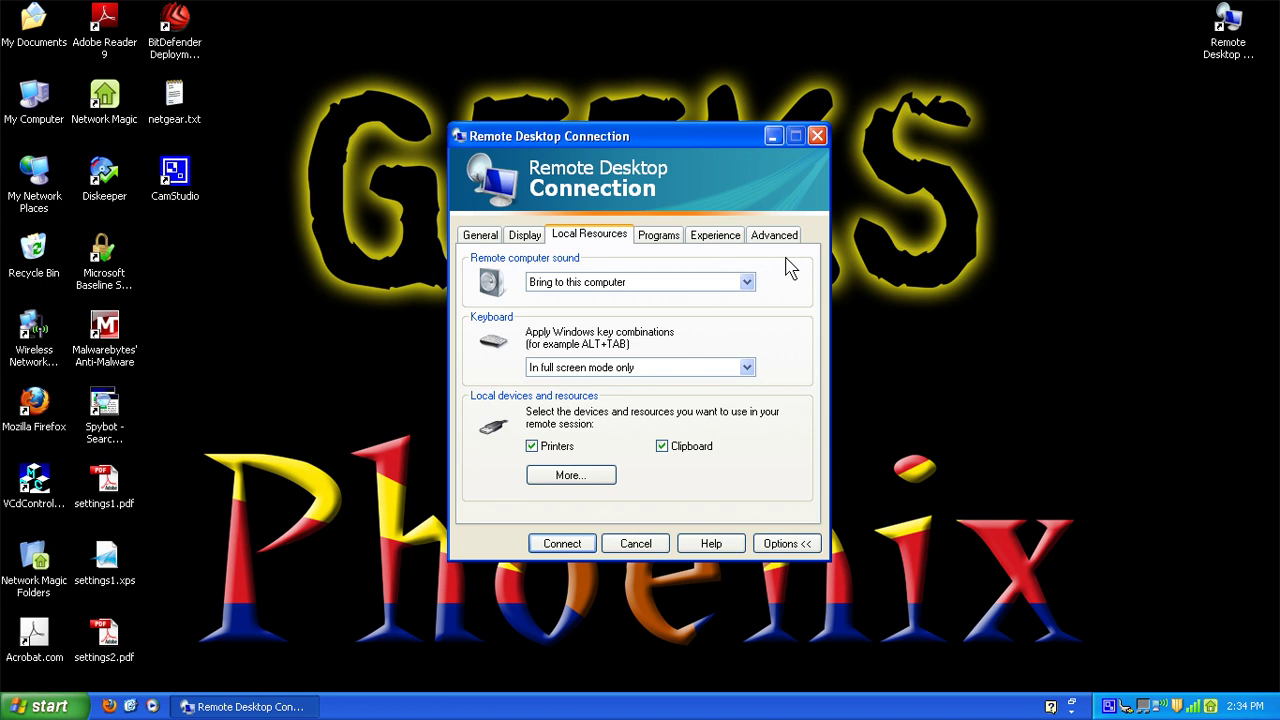
left_click(659, 240)
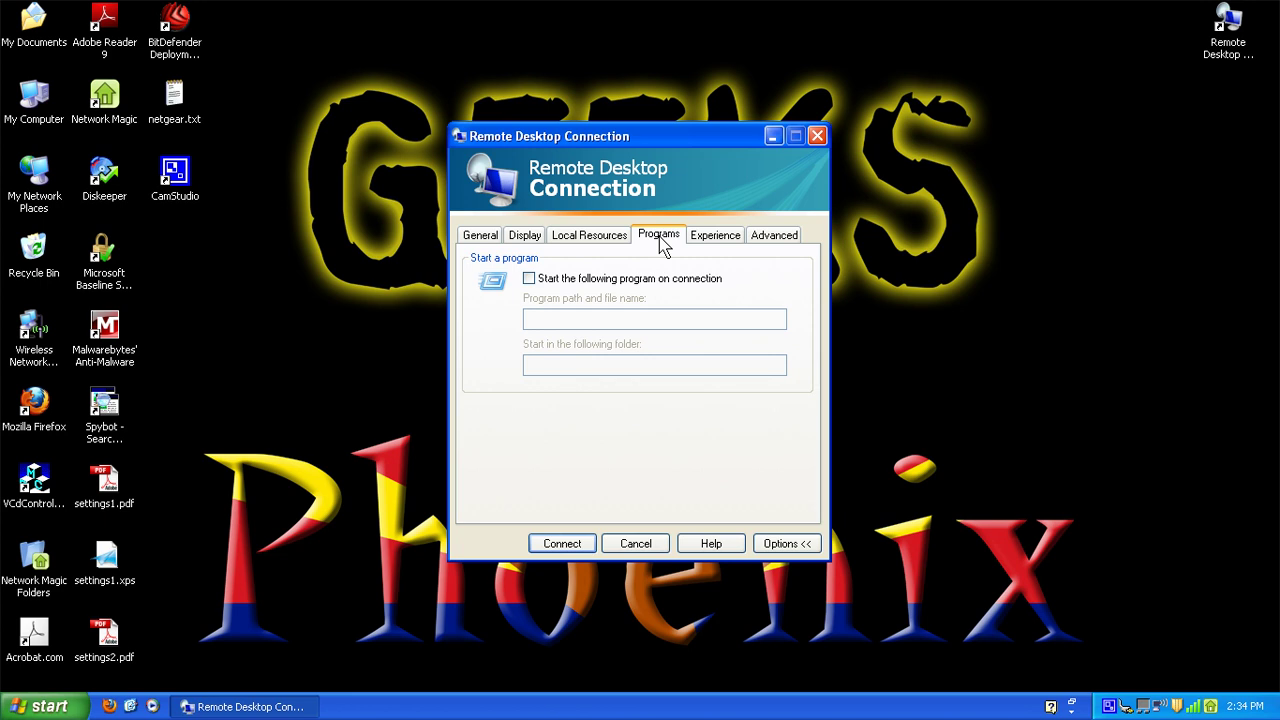
left_click(716, 240)
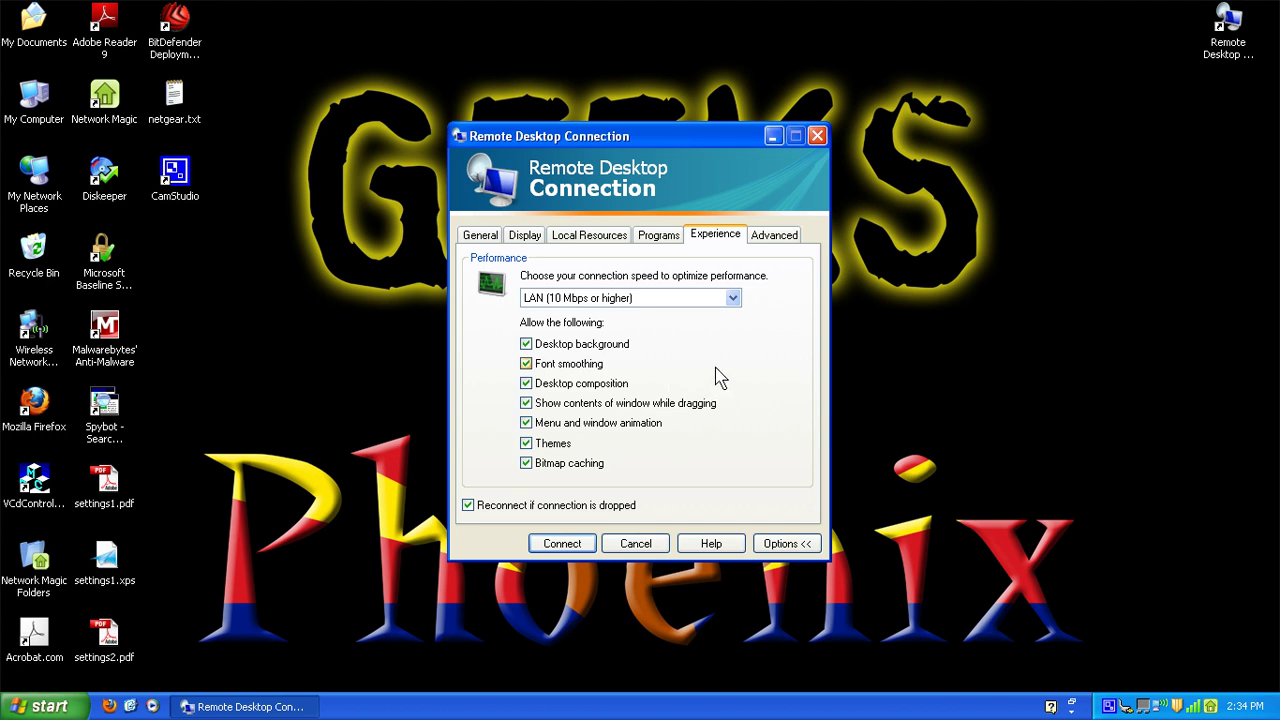
left_click(772, 243)
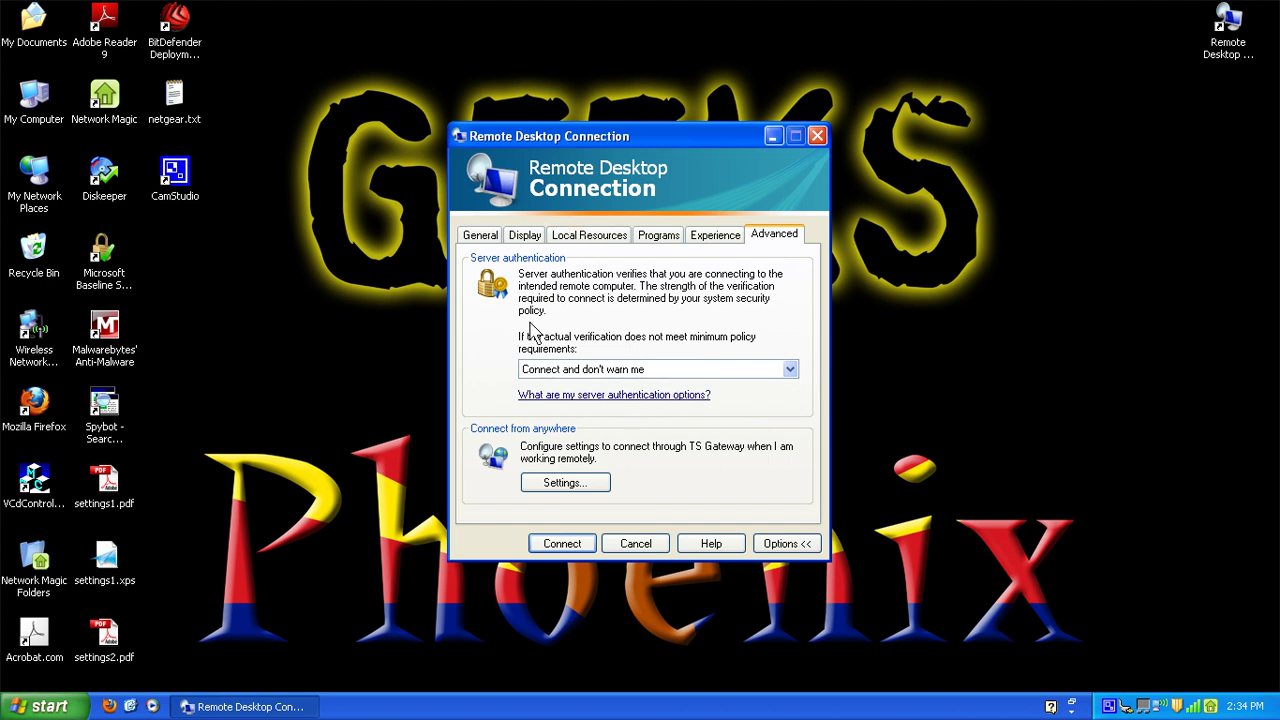
left_click(472, 238)
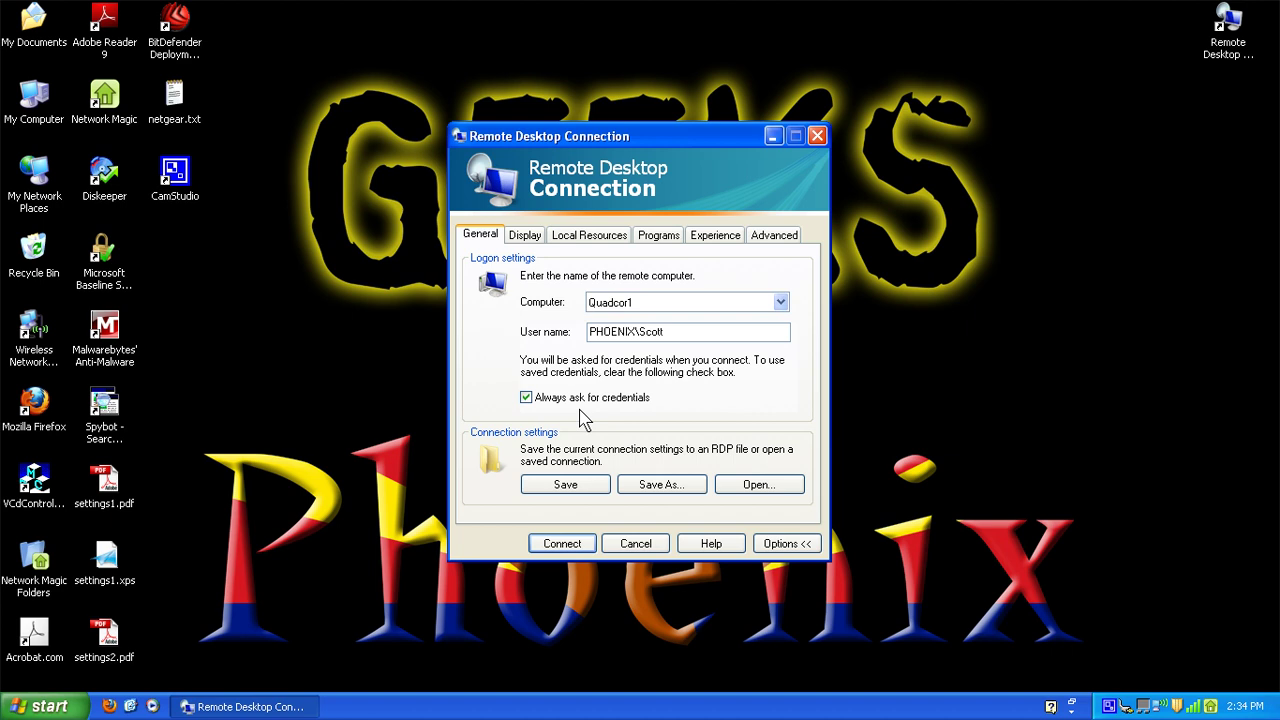
Step: Connect to Quadcor1, entering the account password to open the full-screen remote desktop
left_click(564, 543)
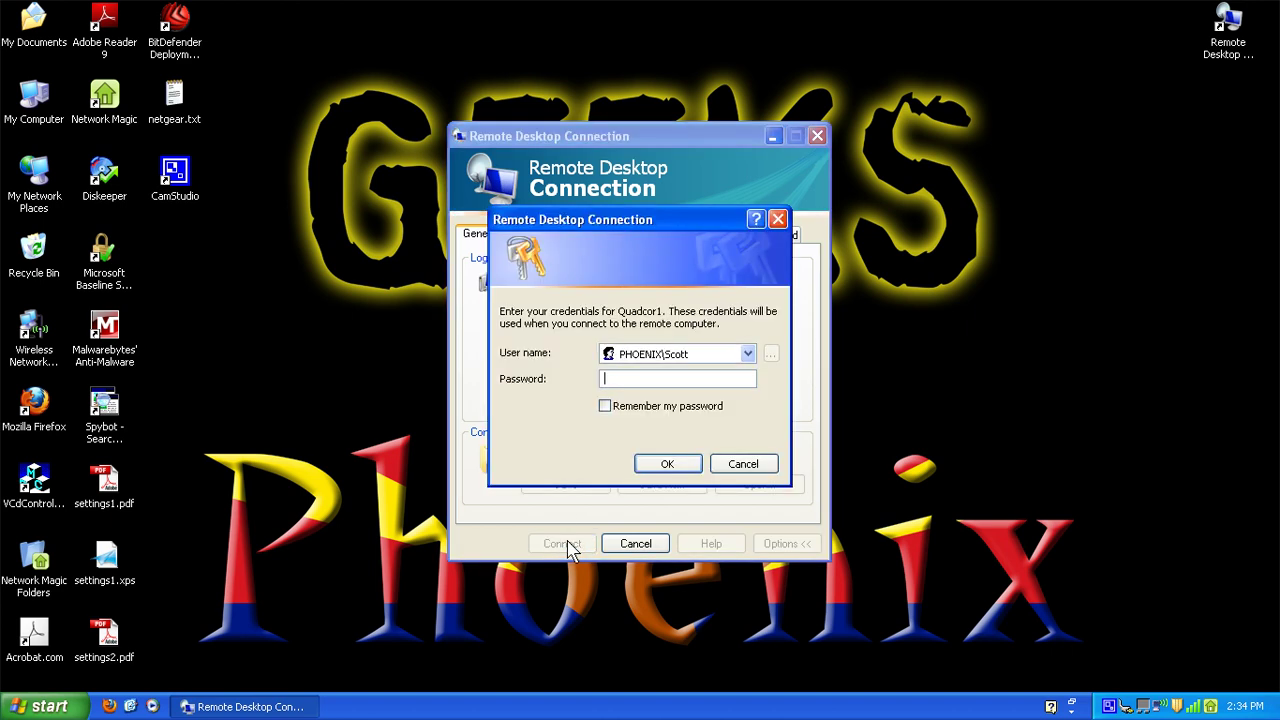
type("••••••••")
key("Return")
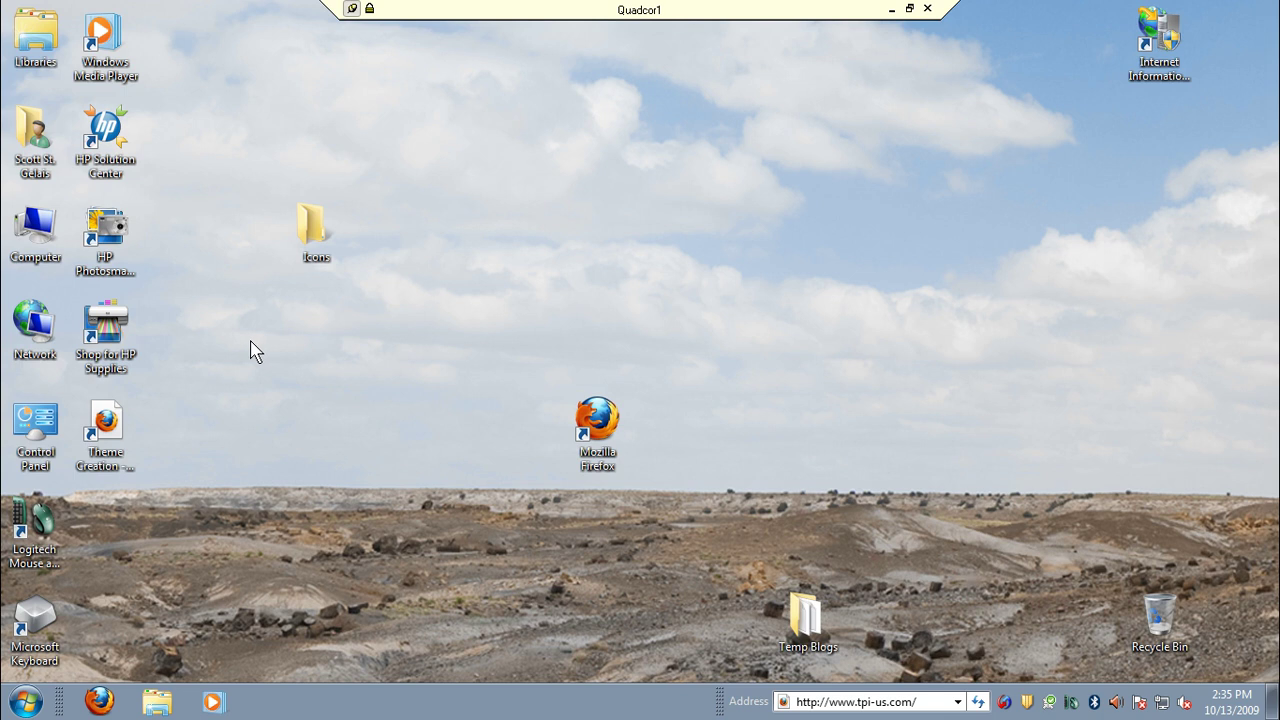
left_click(27, 703)
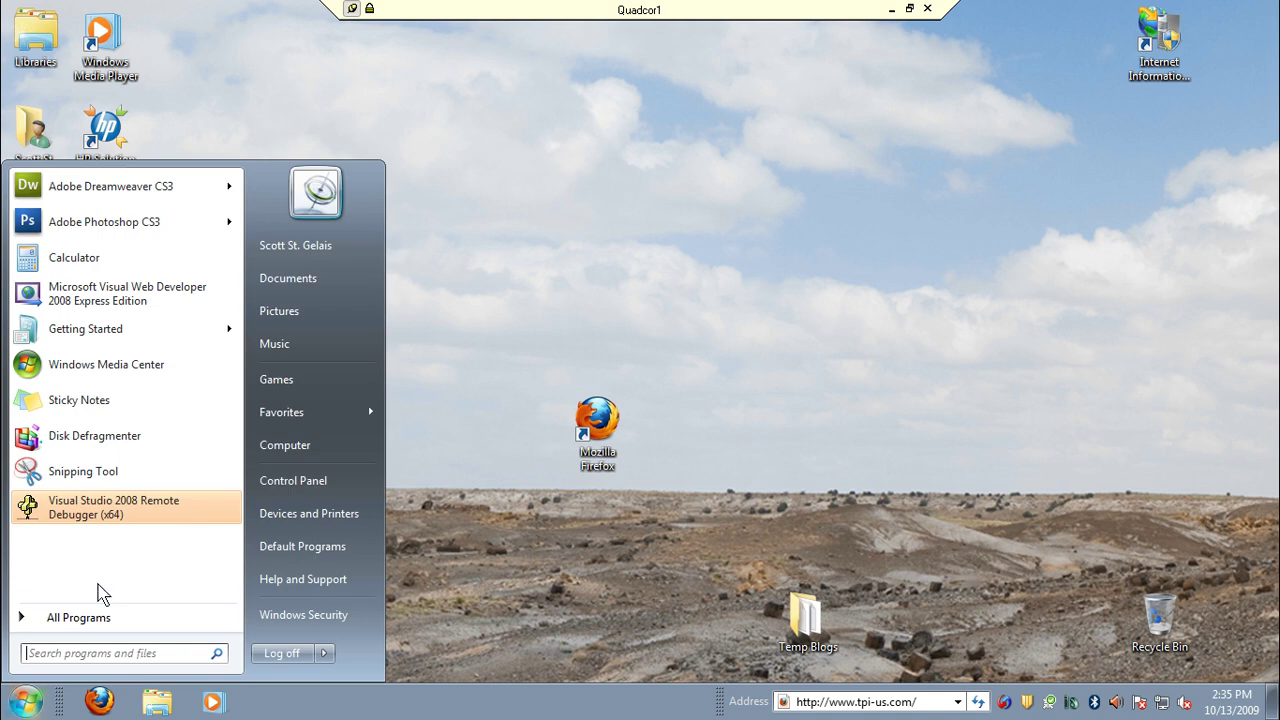
left_click(60, 618)
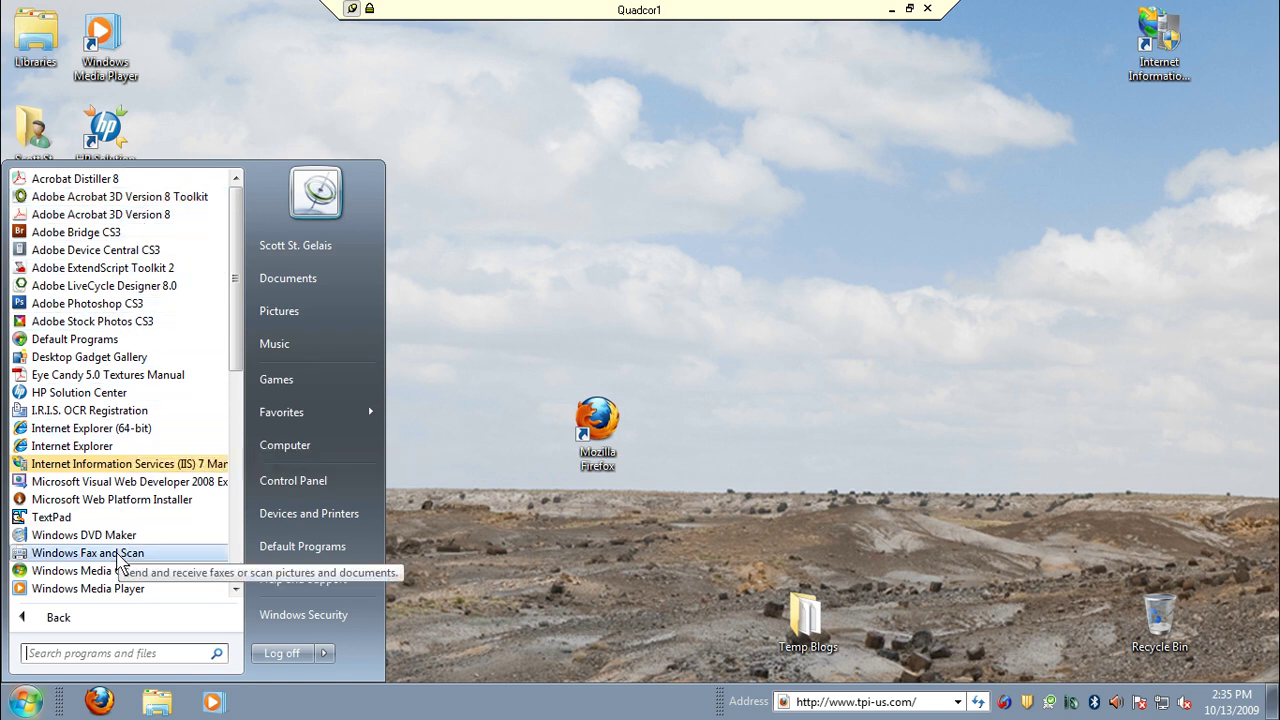
scroll(118, 565, "down", 7)
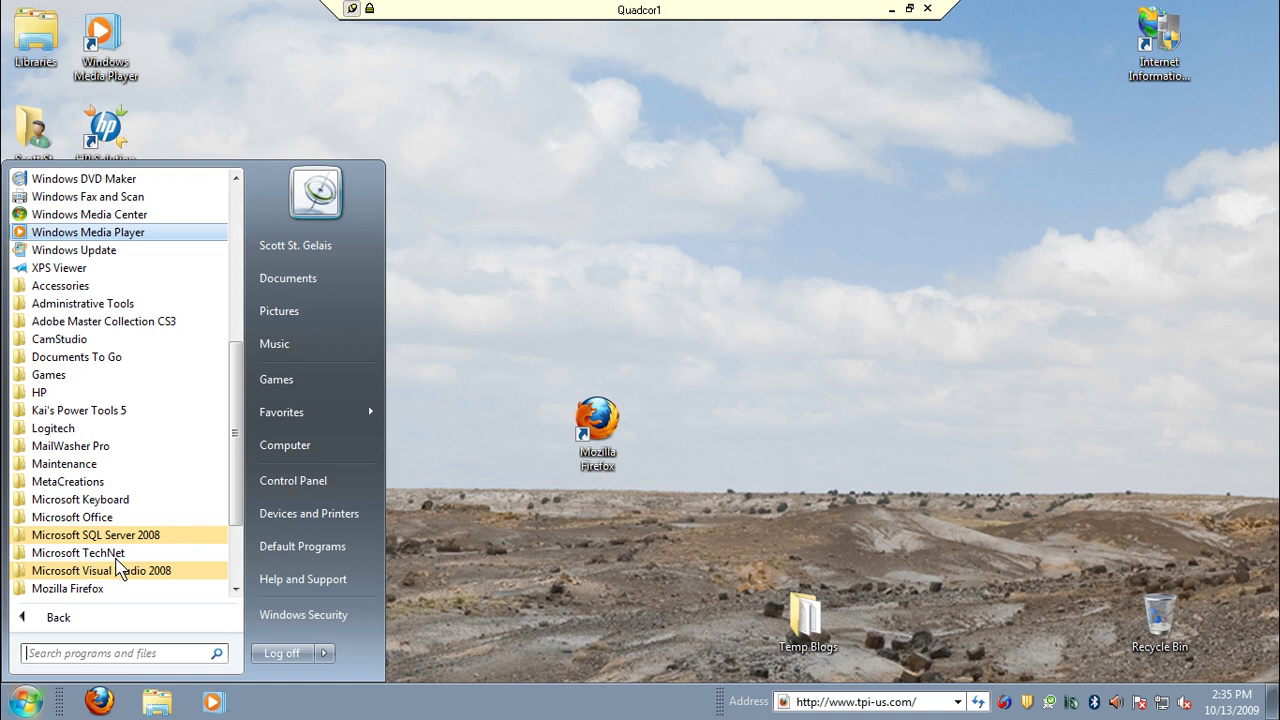
left_click(95, 572)
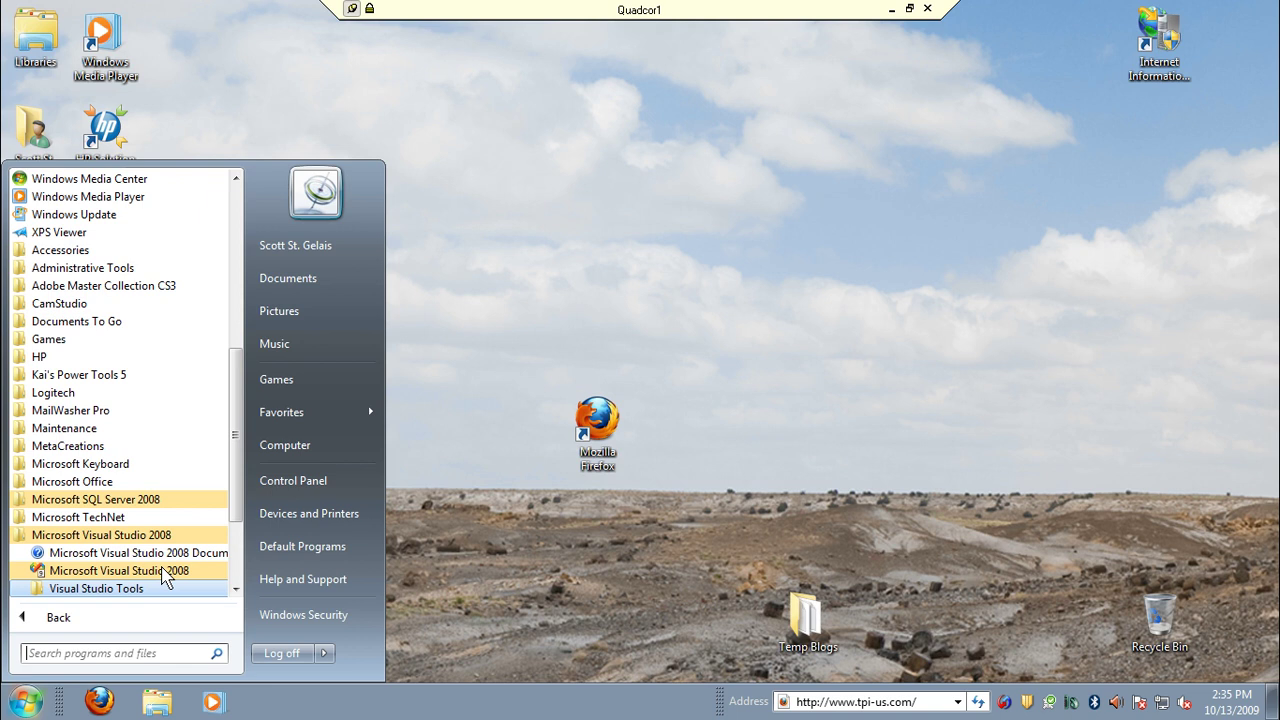
scroll(143, 566, "up", 3)
scroll(140, 520, "up", 2)
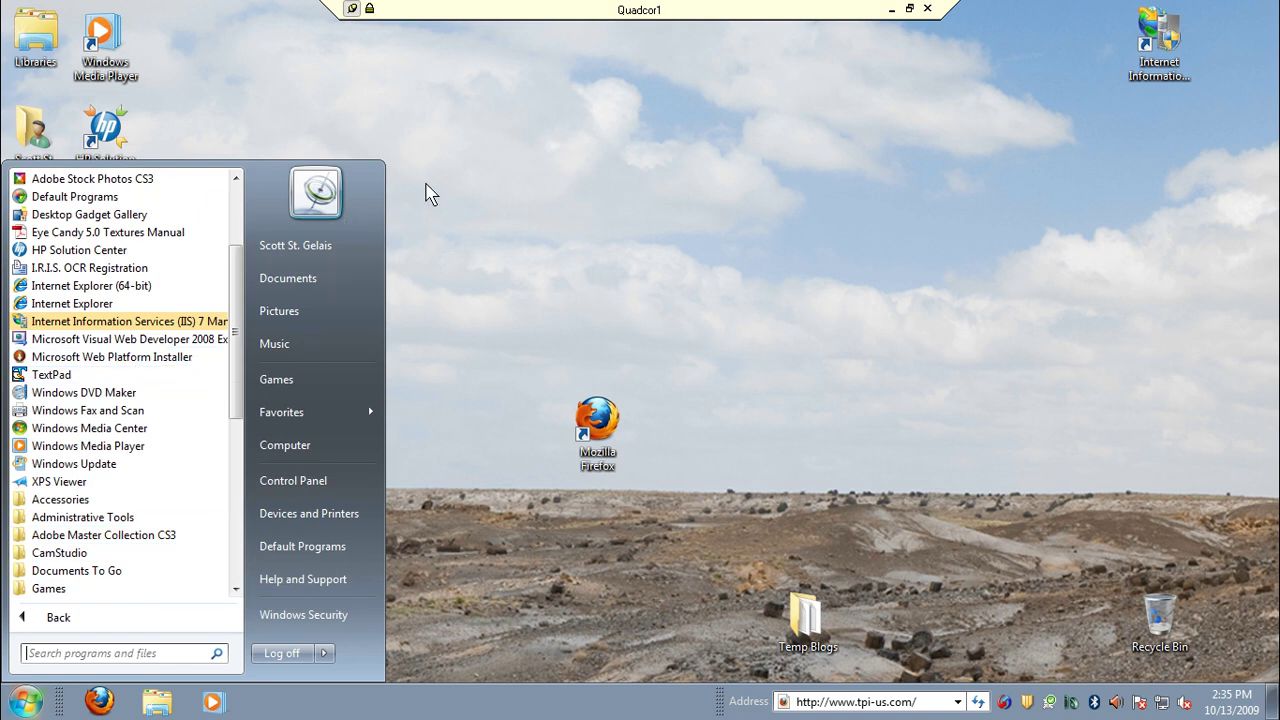
left_click(475, 165)
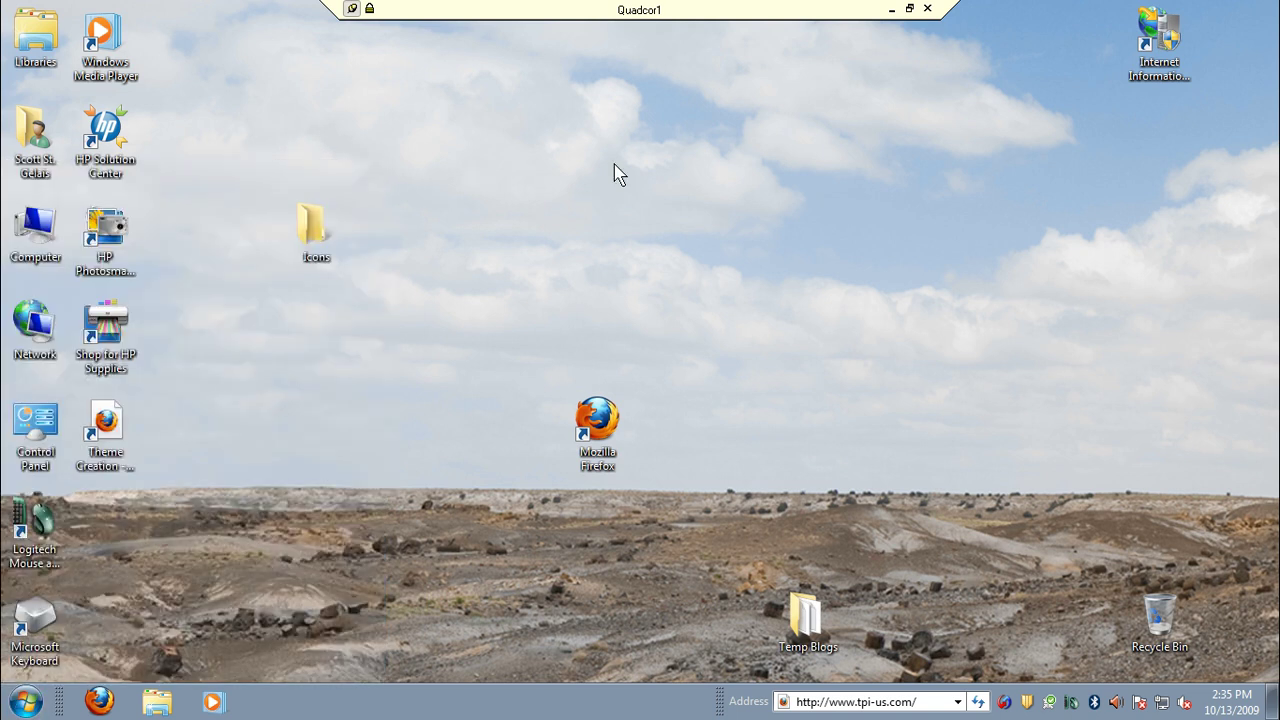
Step: Open the remote Icons folder and start MailWasher Pro 6.5.3 from its shortcut
double_click(313, 226)
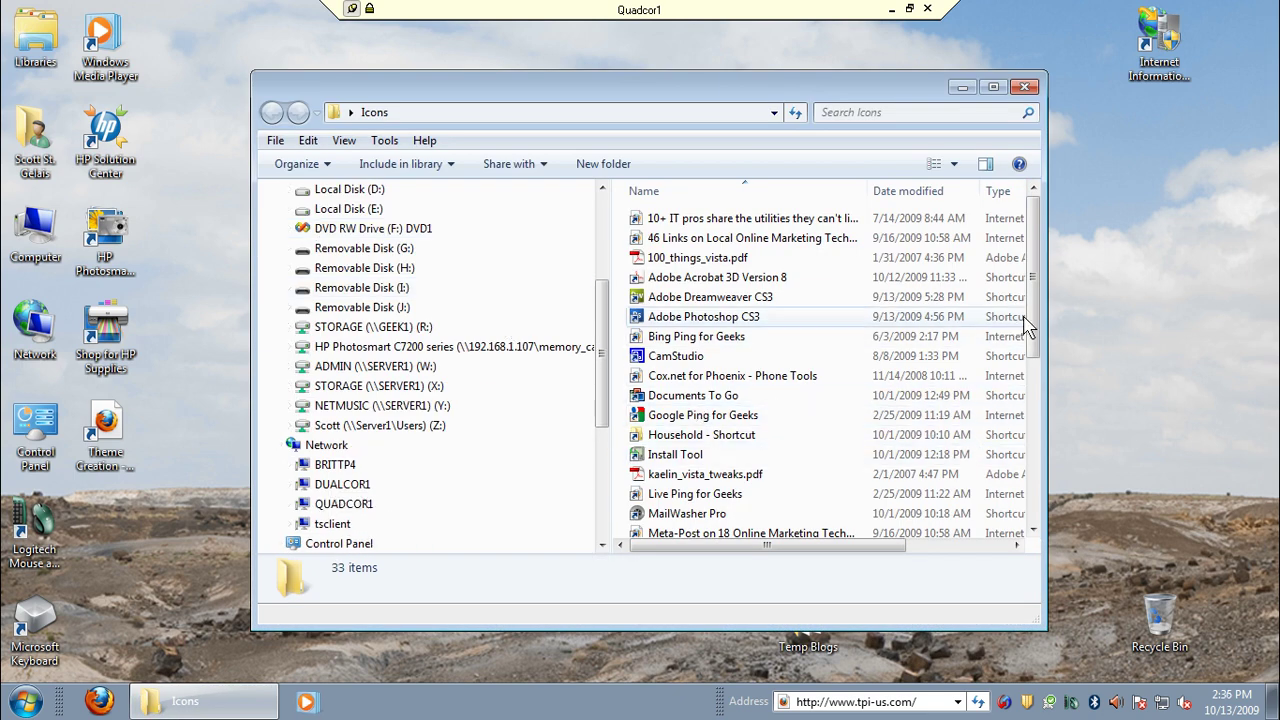
scroll(1038, 395, "down", 2)
scroll(1038, 395, "down", 4)
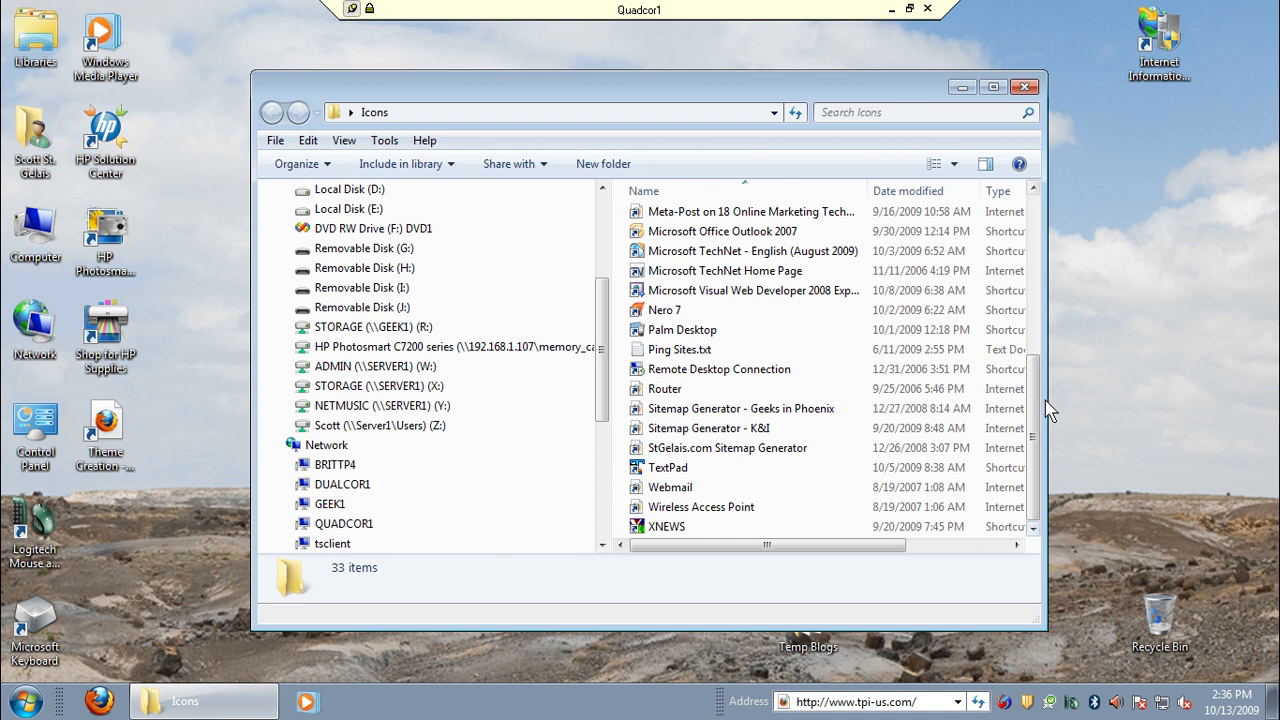
left_click_drag(1040, 410, 1038, 338)
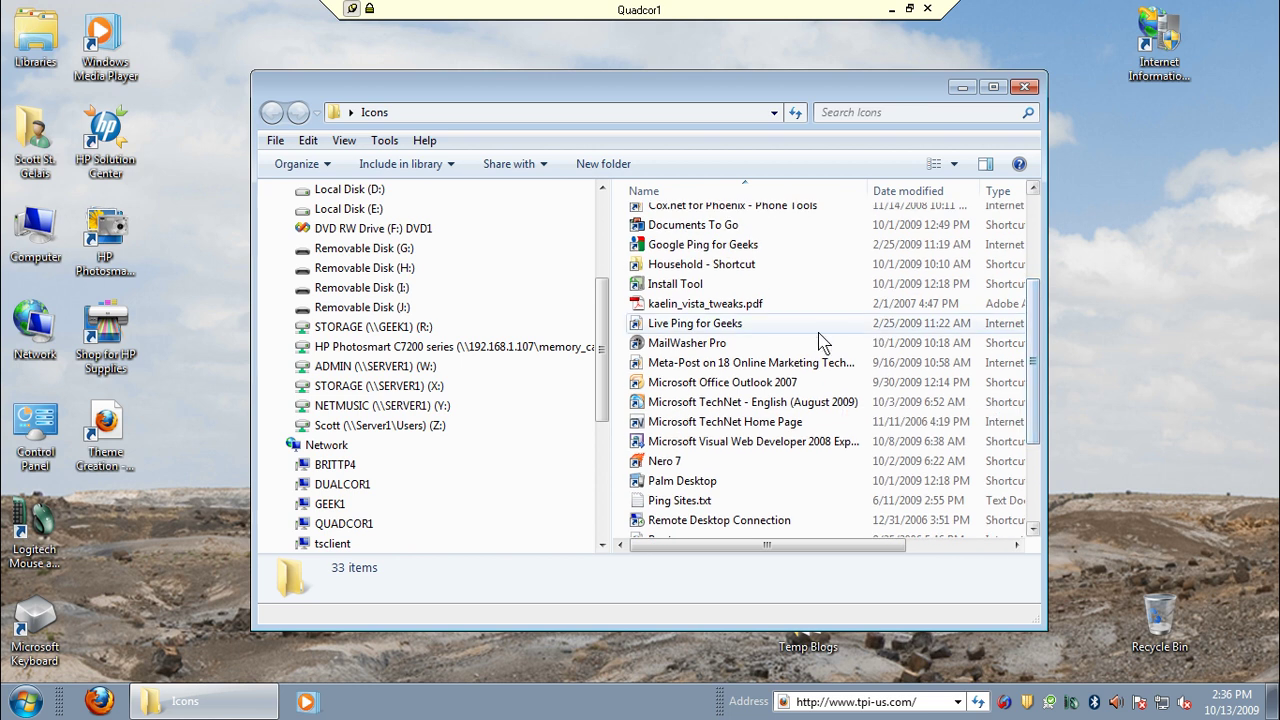
left_click(705, 343)
double_click(705, 343)
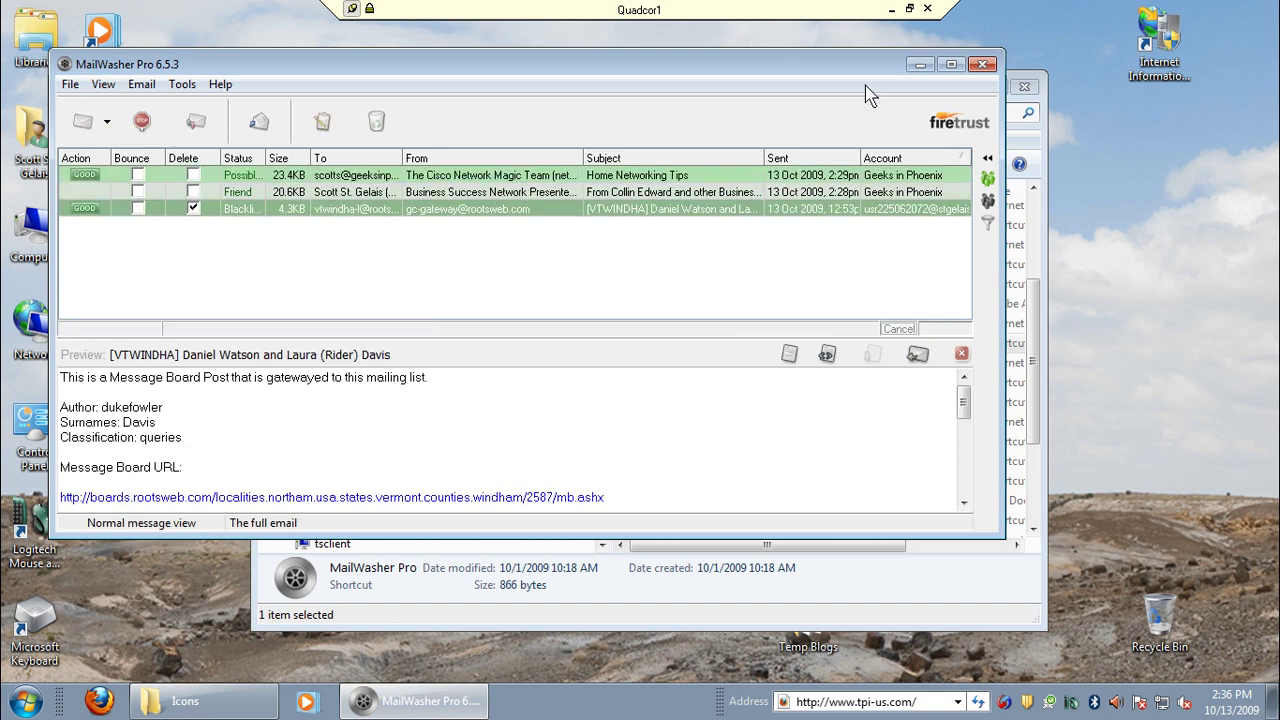
Step: Close MailWasher Pro and the Icons Explorer window on Quadcor1
left_click(984, 67)
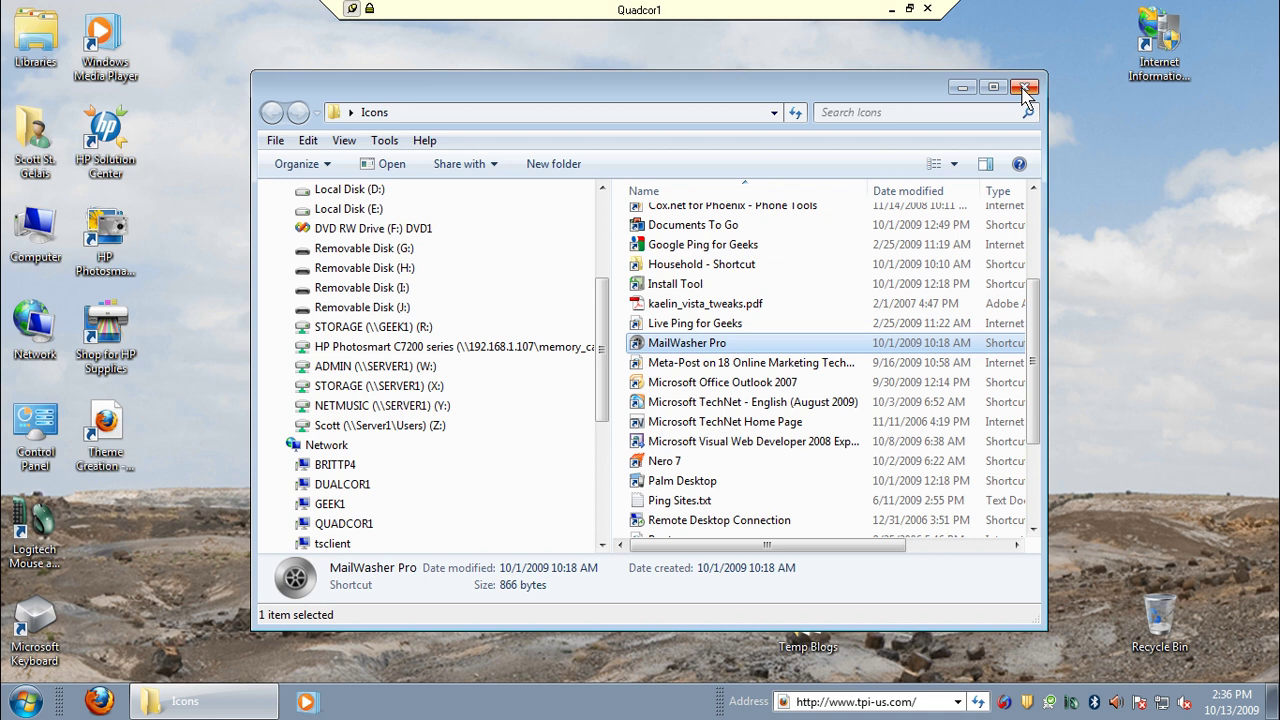
left_click(1026, 88)
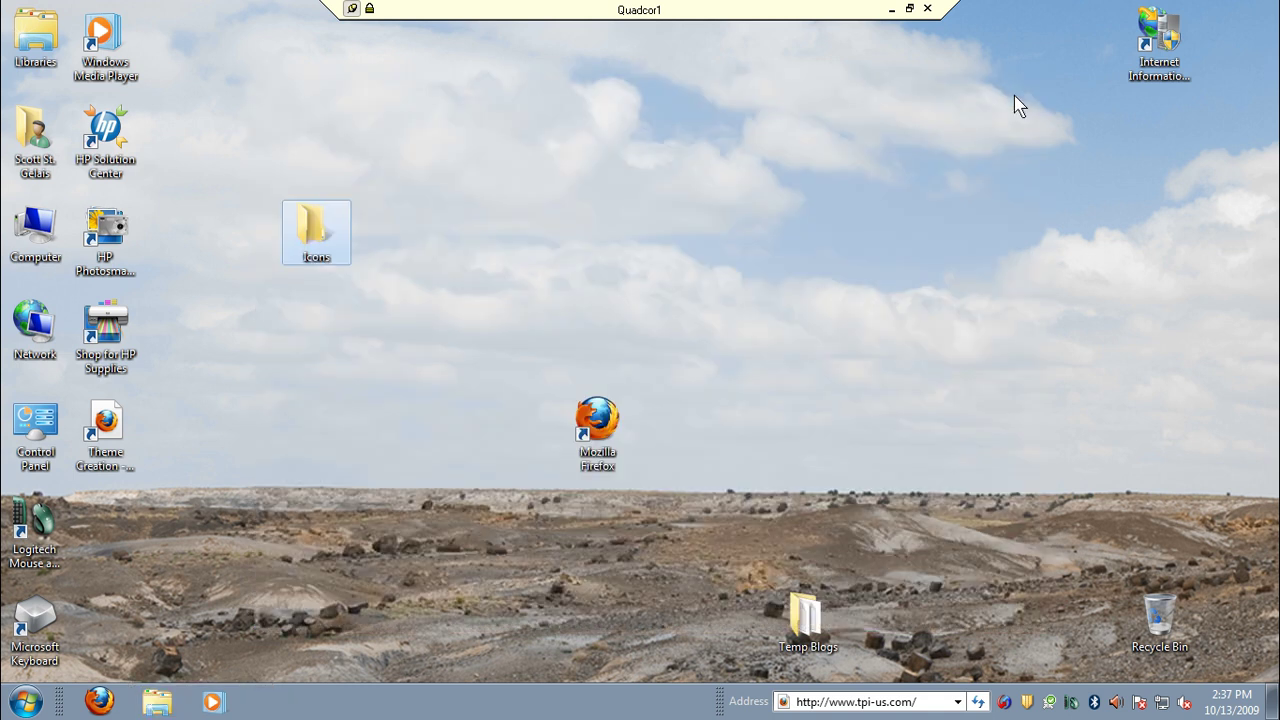
Step: End the Quadcor1 session from the connection bar and confirm the disconnect
left_click(500, 237)
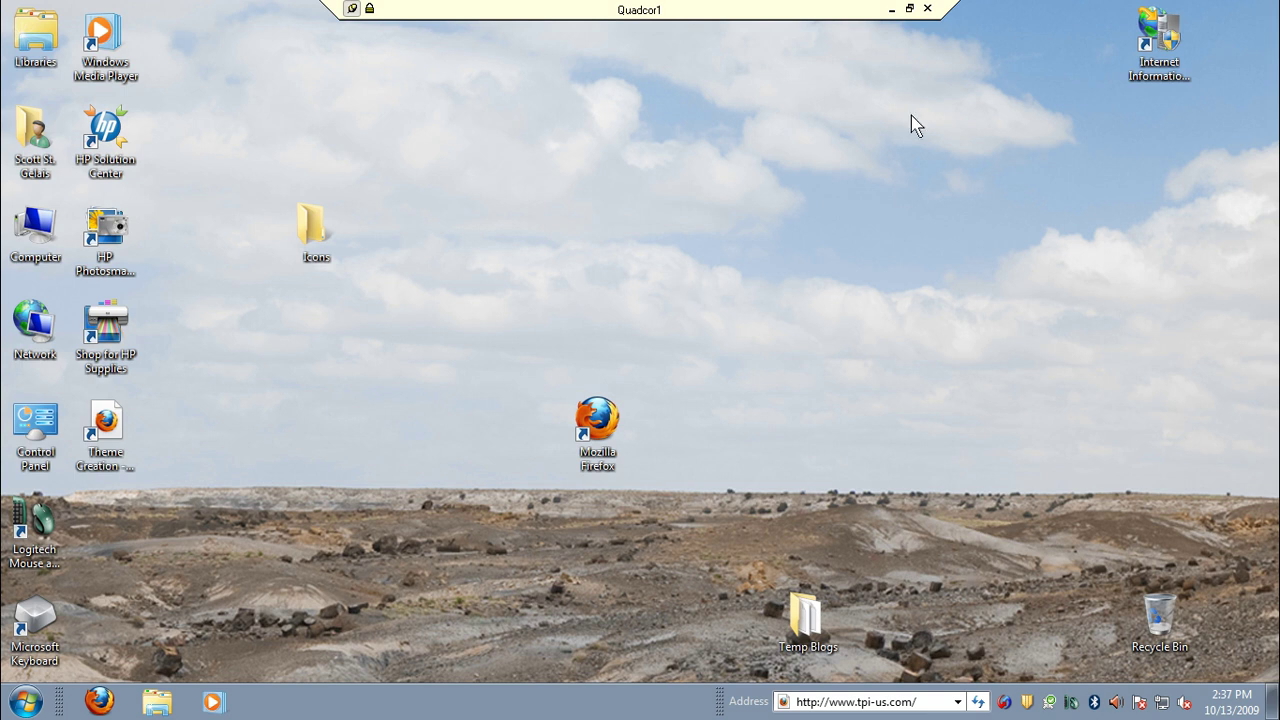
left_click(928, 9)
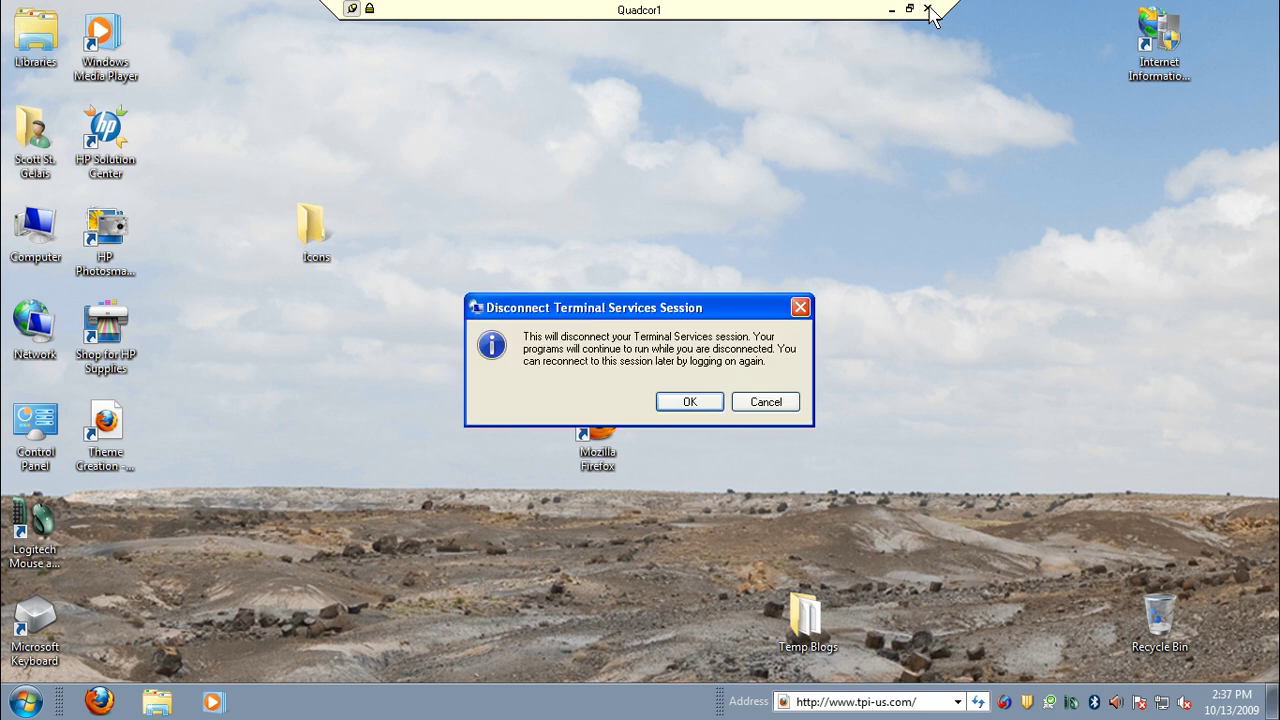
left_click(673, 400)
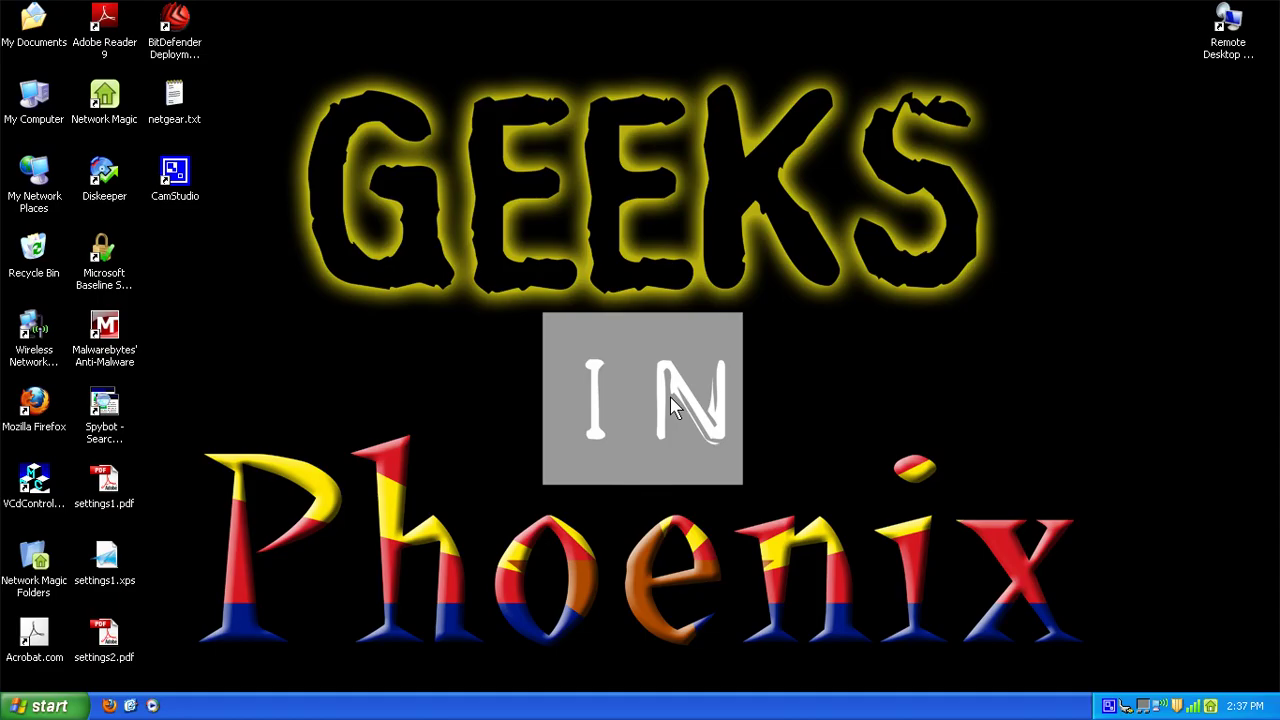